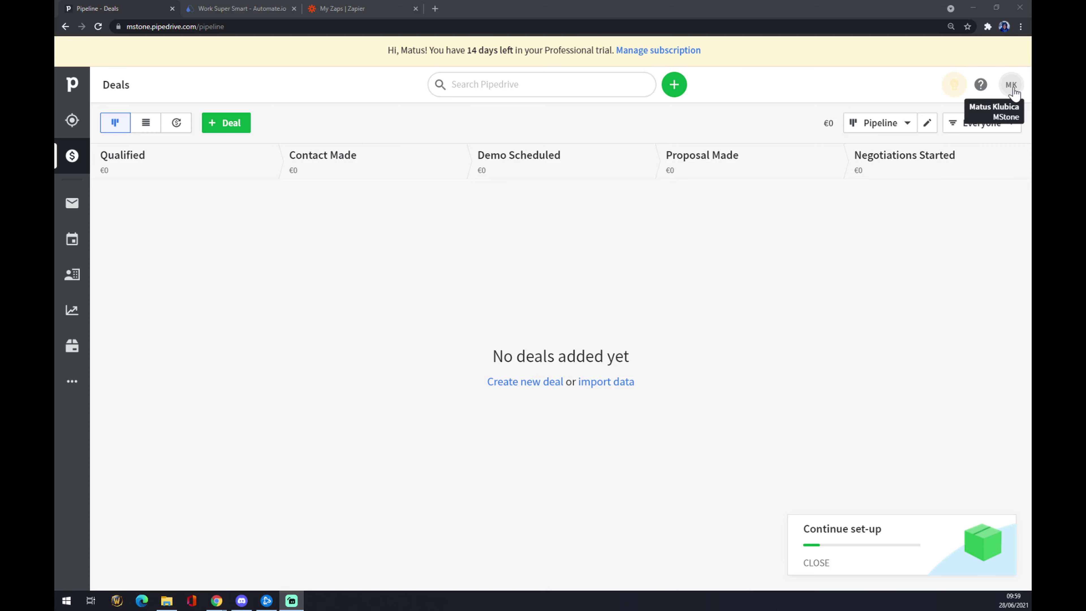
Step: Open Pipedrive's Marketplace apps and integrations settings from the MK account menu's Tools and integrations
{"action": "left_click", "coordinate": [1013, 88]}
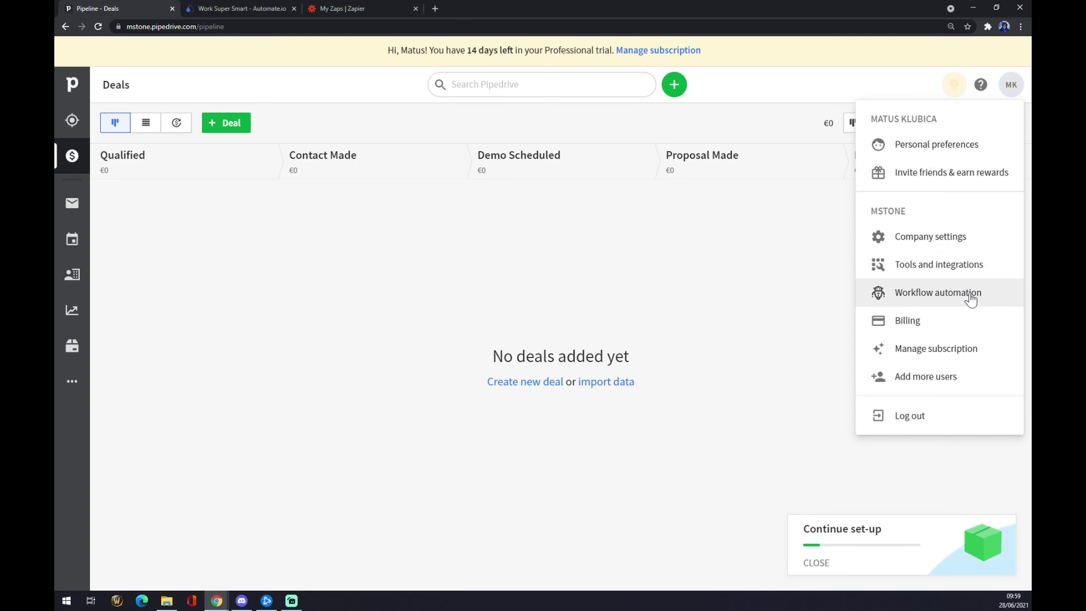
{"action": "left_click", "coordinate": [965, 270]}
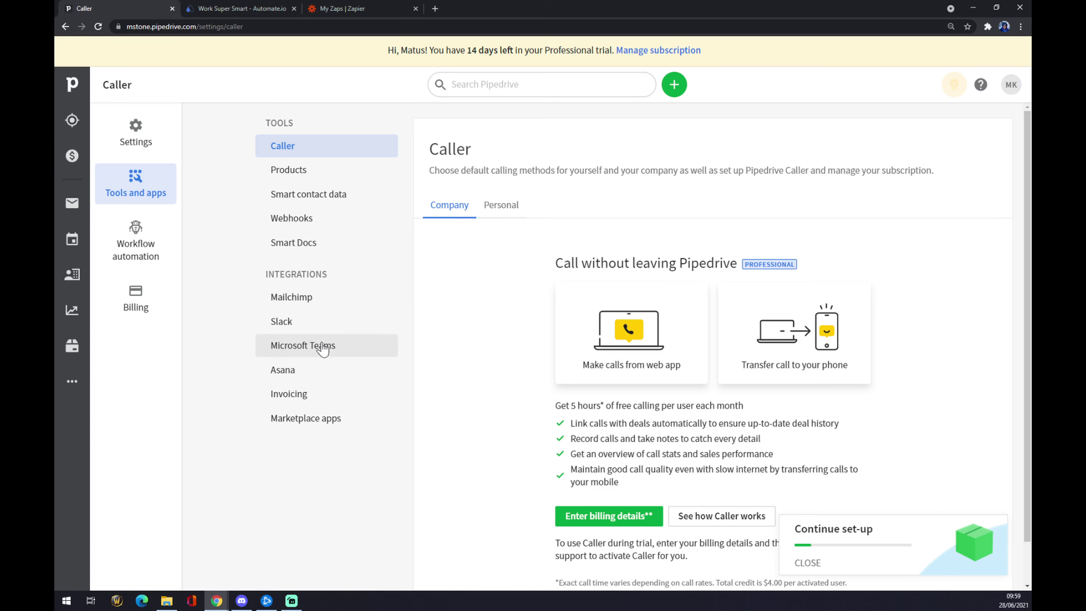
{"action": "left_click", "coordinate": [292, 428]}
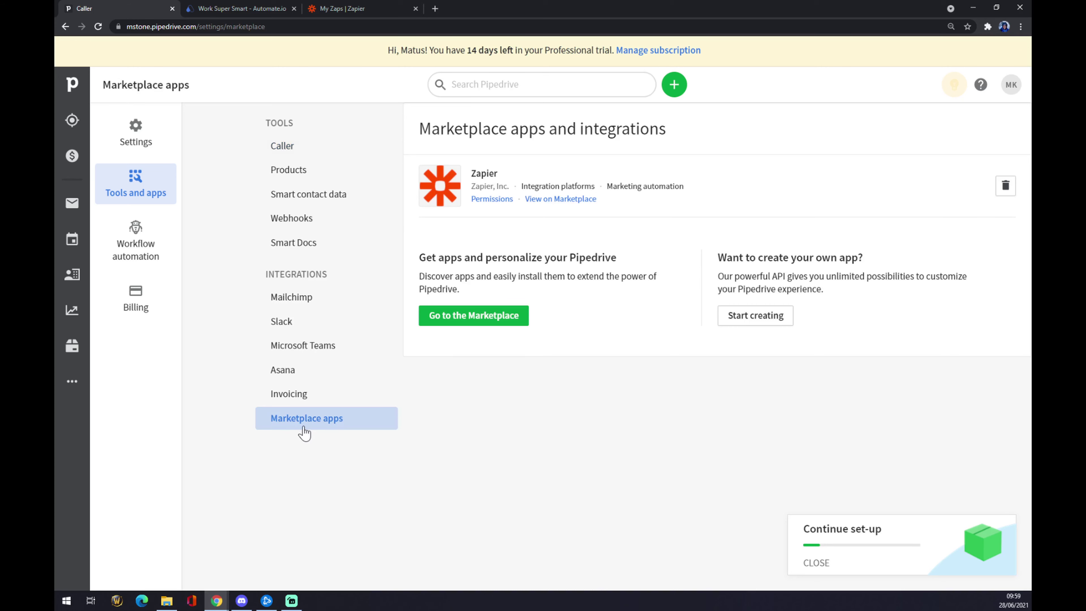
Step: Search the Pipedrive Marketplace for 'gmail' and open the Pipedrive for Gmail listing
{"action": "left_click", "coordinate": [480, 323]}
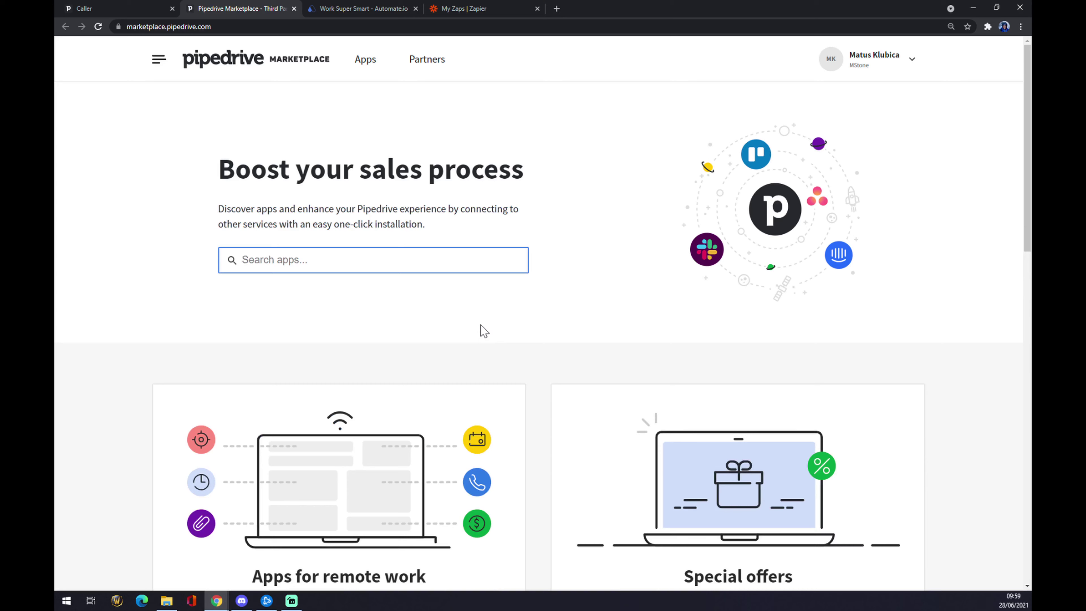
{"action": "type", "text": "gmail"}
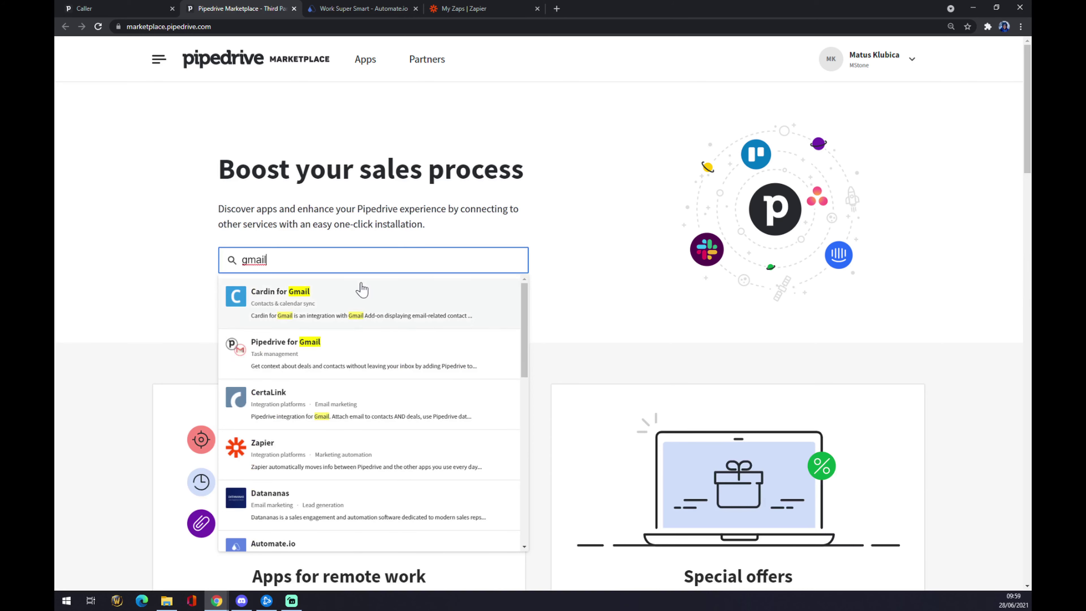
{"action": "scroll", "coordinate": [329, 365], "scroll_direction": "down", "scroll_amount": 5}
{"action": "scroll", "coordinate": [340, 364], "scroll_direction": "up", "scroll_amount": 5}
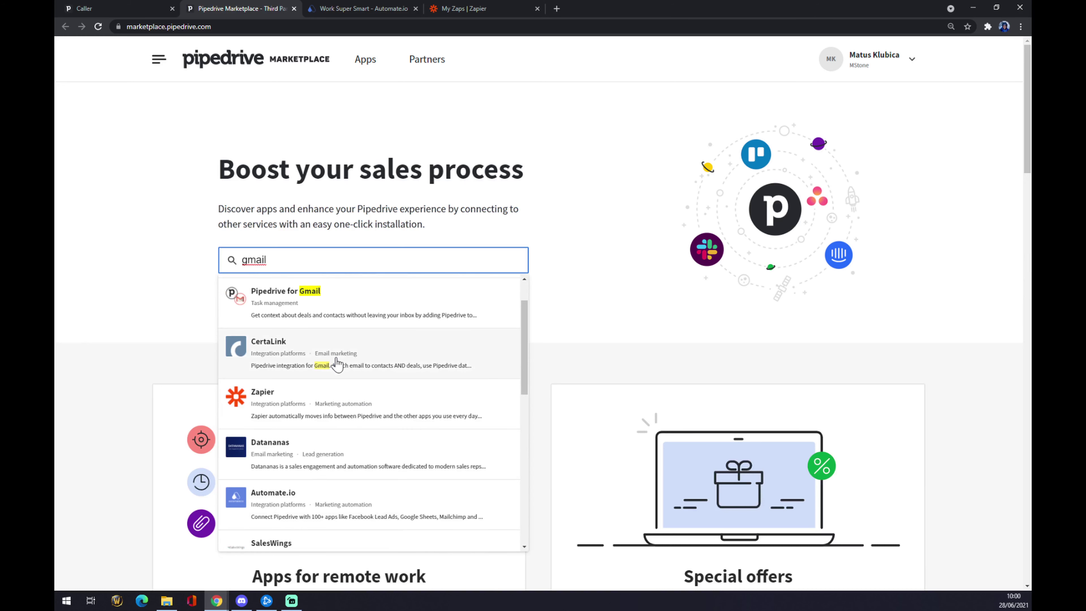
{"action": "left_click", "coordinate": [355, 346]}
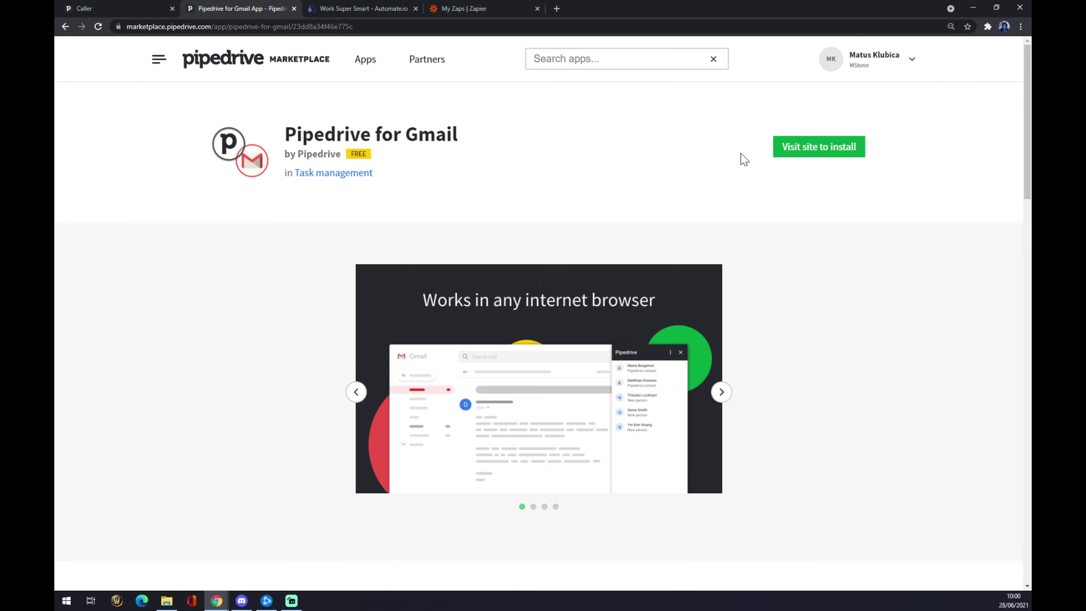
Step: Review the Pipedrive for Gmail page, close it, and switch to the Automate.io site
{"action": "scroll", "coordinate": [689, 229], "scroll_direction": "down", "scroll_amount": 5}
{"action": "scroll", "coordinate": [689, 229], "scroll_direction": "down", "scroll_amount": 5}
{"action": "scroll", "coordinate": [688, 229], "scroll_direction": "up", "scroll_amount": 10}
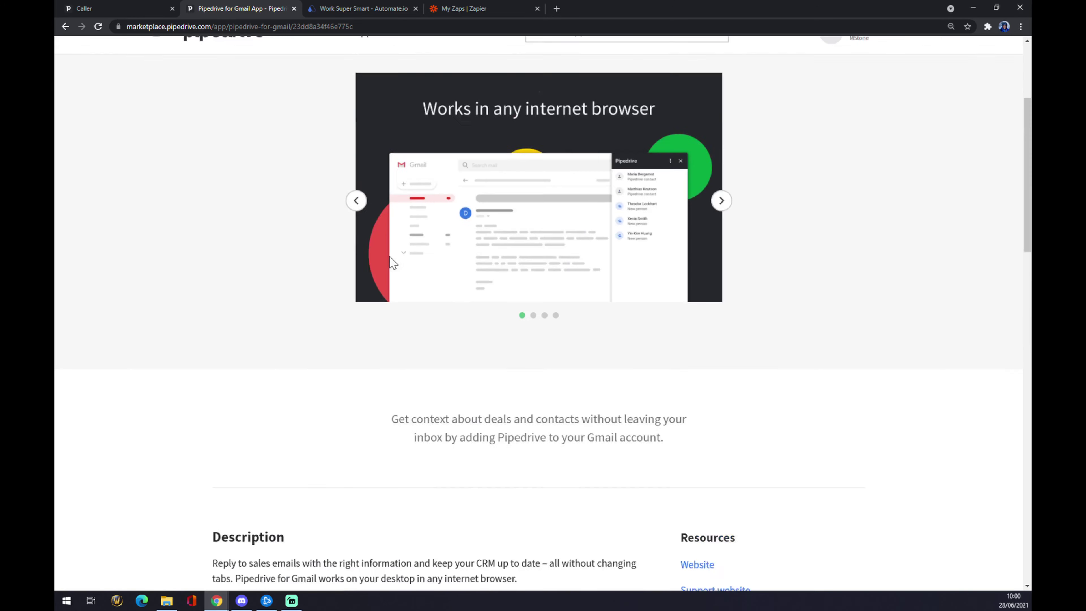
{"action": "left_click", "coordinate": [294, 8]}
{"action": "left_click", "coordinate": [294, 9]}
{"action": "left_click", "coordinate": [240, 8]}
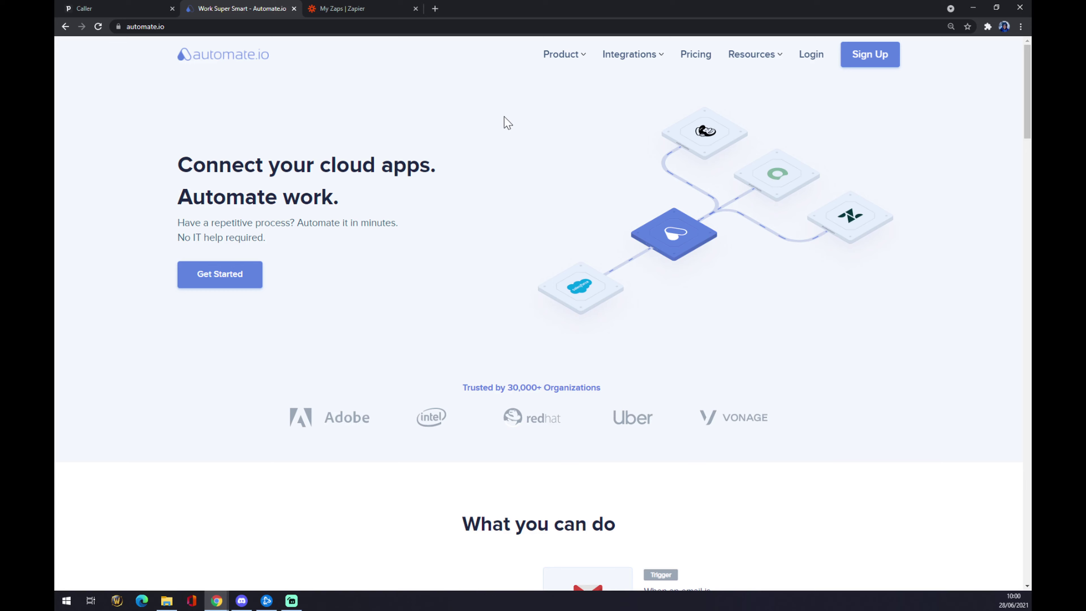
Step: Search Automate.io's full app integrations list for 'pip' and open the Pipedrive card
{"action": "mouse_move", "coordinate": [656, 58]}
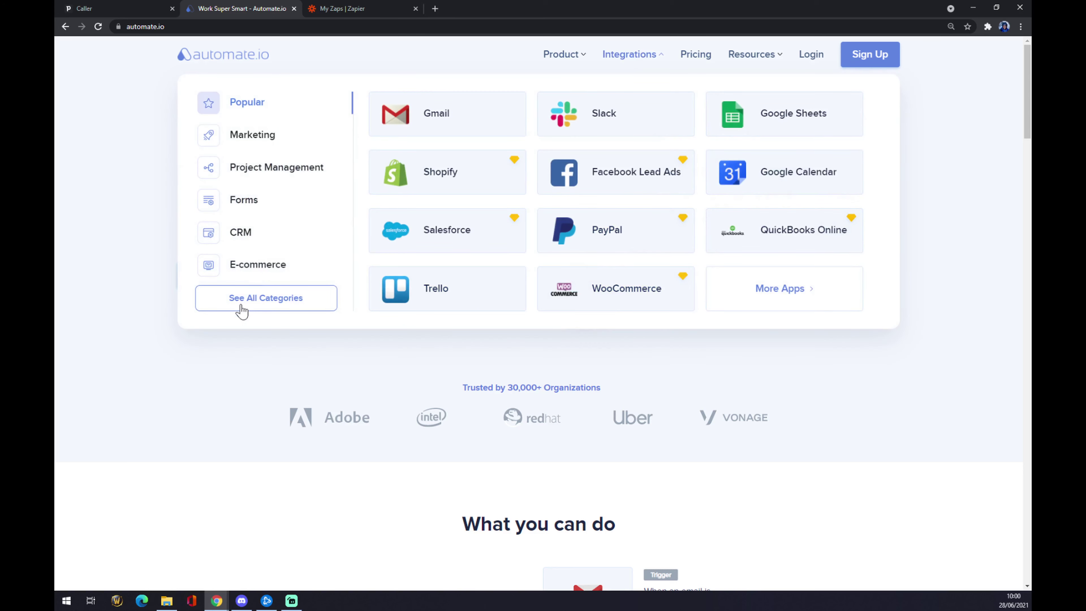
{"action": "left_click", "coordinate": [309, 302]}
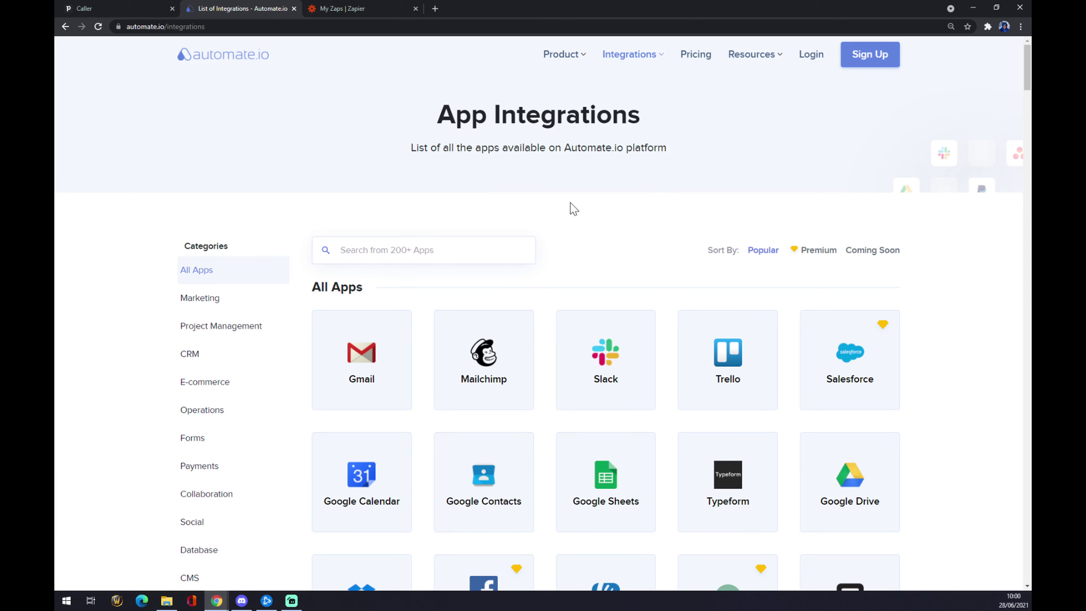
{"action": "type", "text": "pip"}
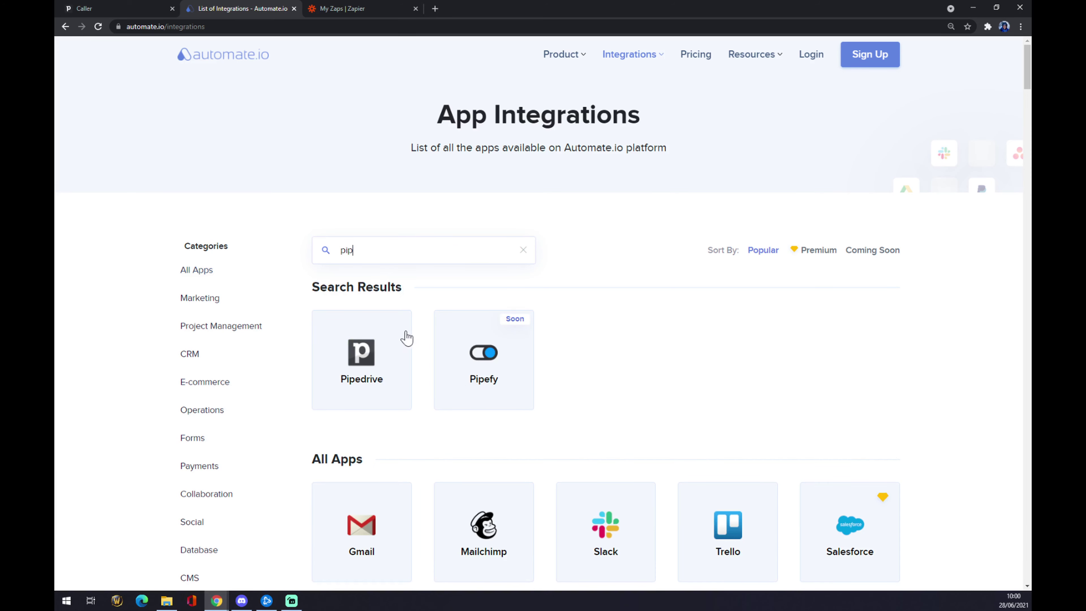
{"action": "left_click", "coordinate": [409, 339]}
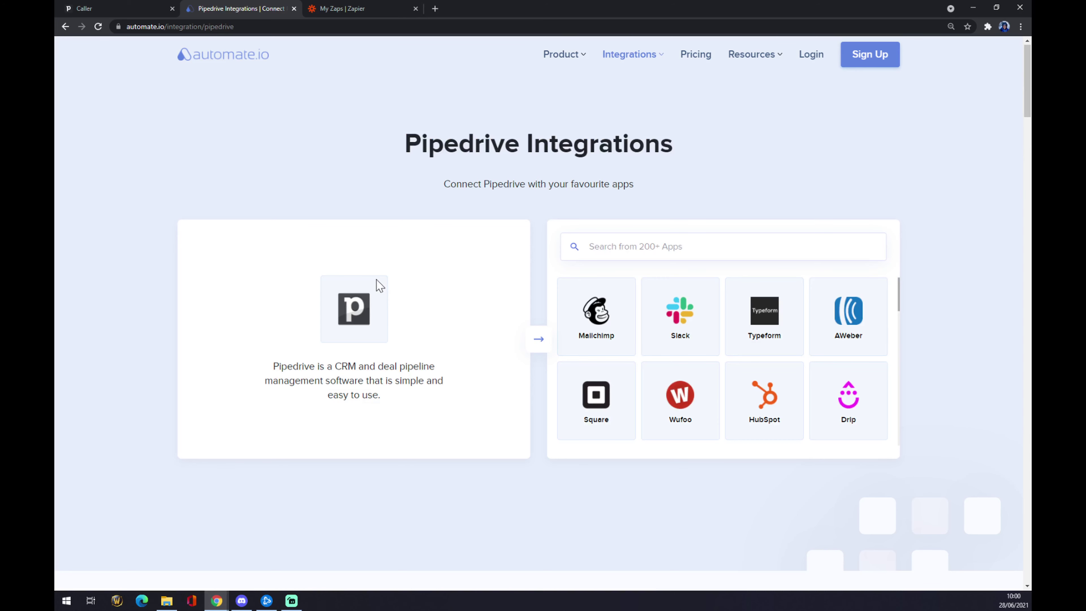
Step: Search apps to pair with Pipedrive for 'gmail' and open the Gmail and Pipedrive Integration page
{"action": "left_click", "coordinate": [573, 247]}
{"action": "type", "text": "gmail"}
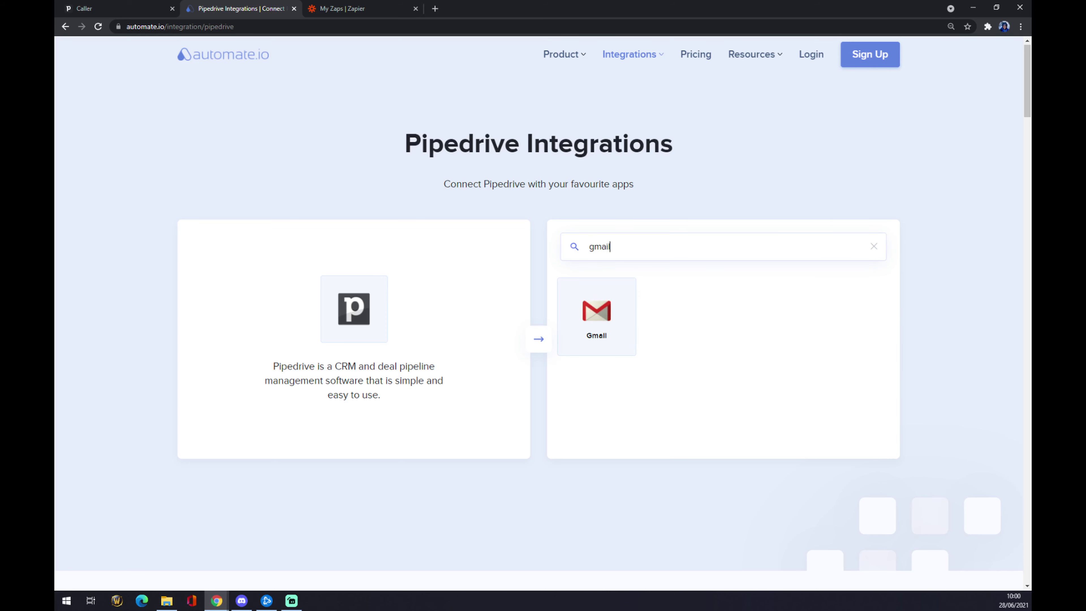
{"action": "left_click", "coordinate": [593, 320]}
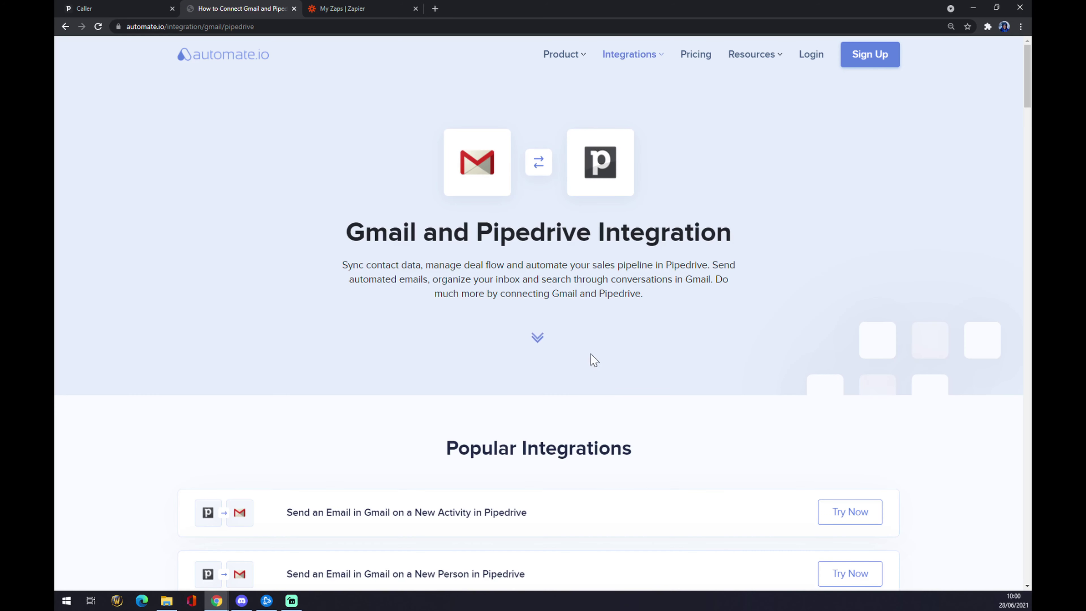
{"action": "left_click_drag", "start_coordinate": [254, 196], "coordinate": [776, 264]}
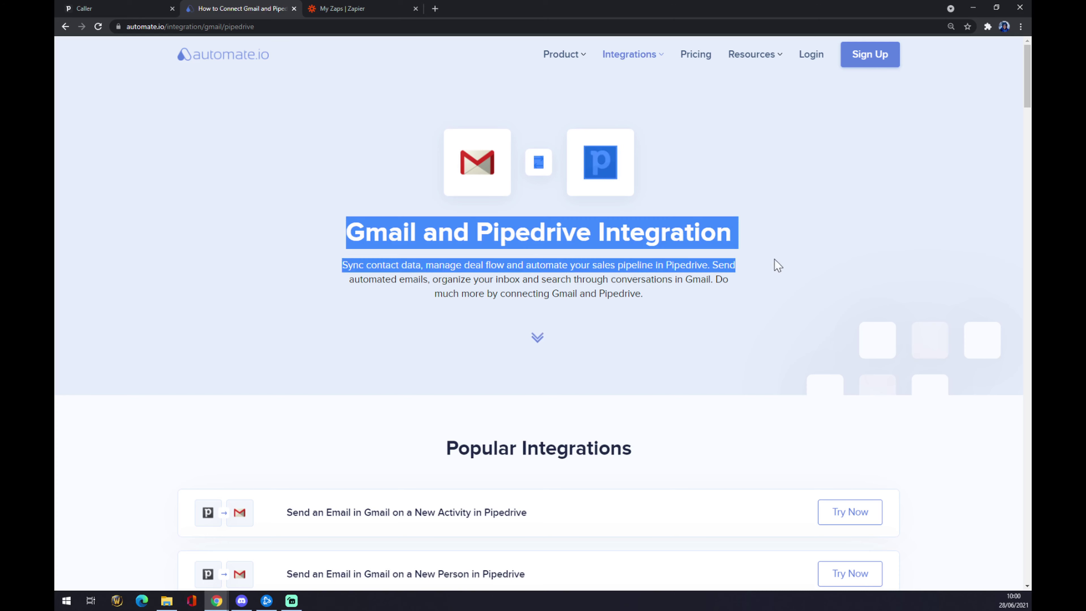
{"action": "left_click", "coordinate": [776, 265]}
Step: Browse the Popular Integrations list of Pipedrive-to-Gmail email automations
{"action": "scroll", "coordinate": [478, 242], "scroll_direction": "down", "scroll_amount": 5}
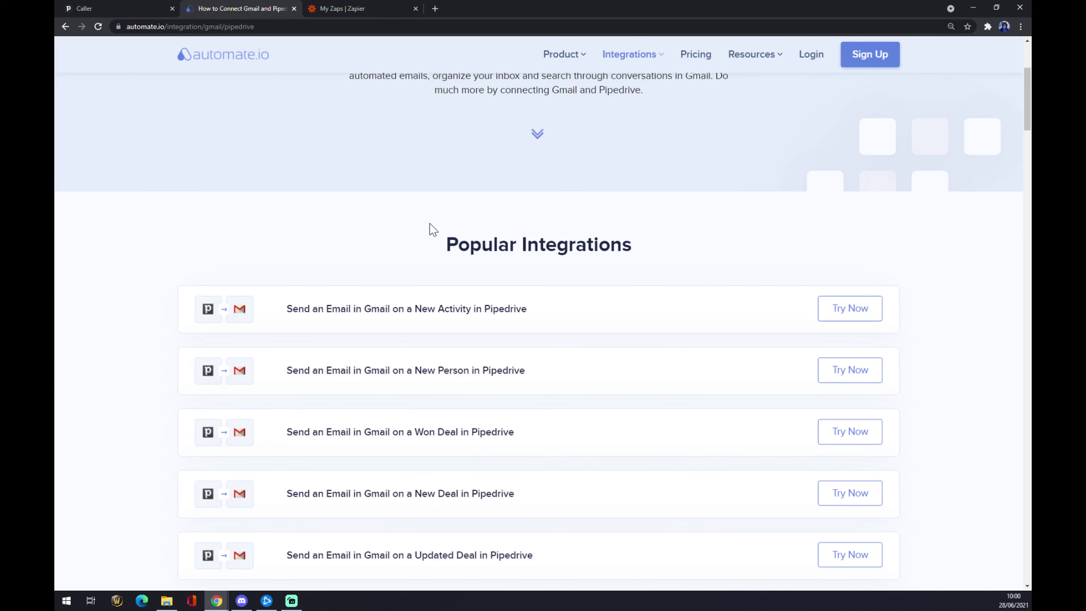
{"action": "scroll", "coordinate": [342, 216], "scroll_direction": "down", "scroll_amount": 3}
{"action": "scroll", "coordinate": [502, 187], "scroll_direction": "down", "scroll_amount": 3}
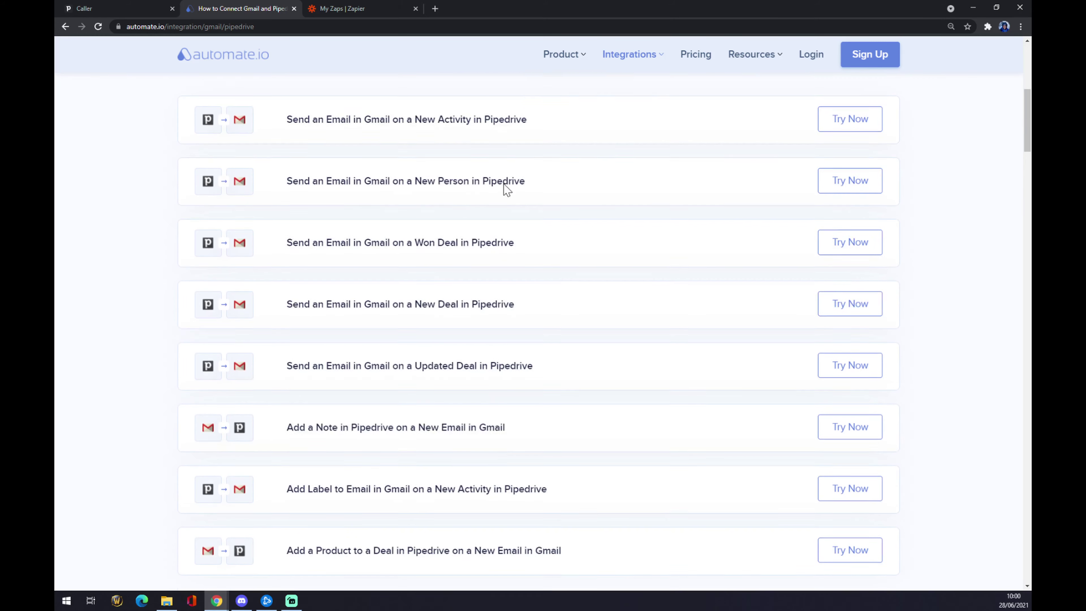
{"action": "scroll", "coordinate": [319, 347], "scroll_direction": "down", "scroll_amount": 2}
{"action": "scroll", "coordinate": [339, 339], "scroll_direction": "up", "scroll_amount": 8}
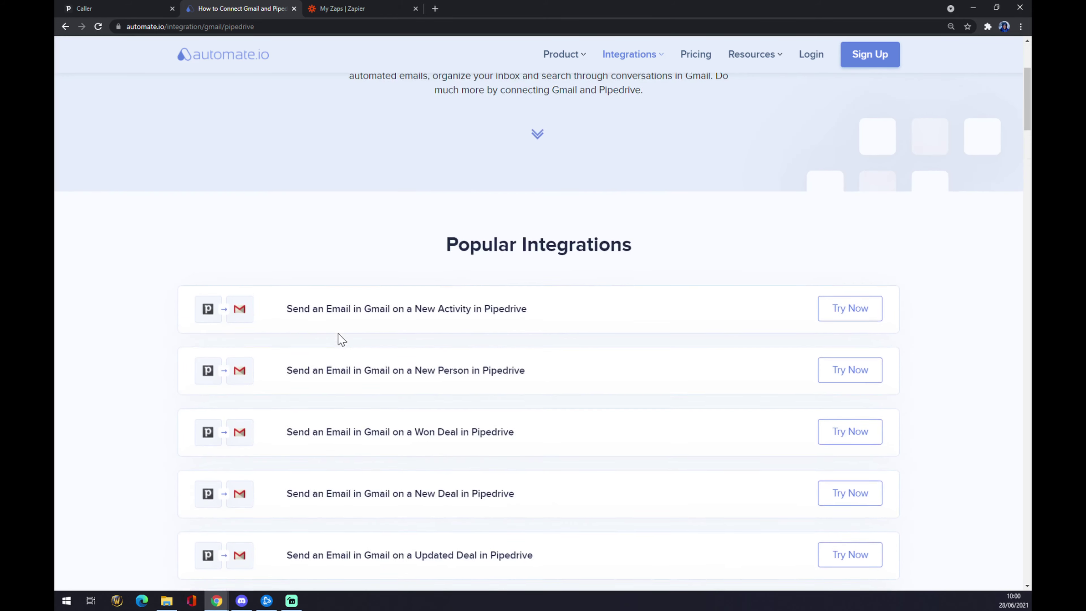
{"action": "scroll", "coordinate": [321, 336], "scroll_direction": "down", "scroll_amount": 6}
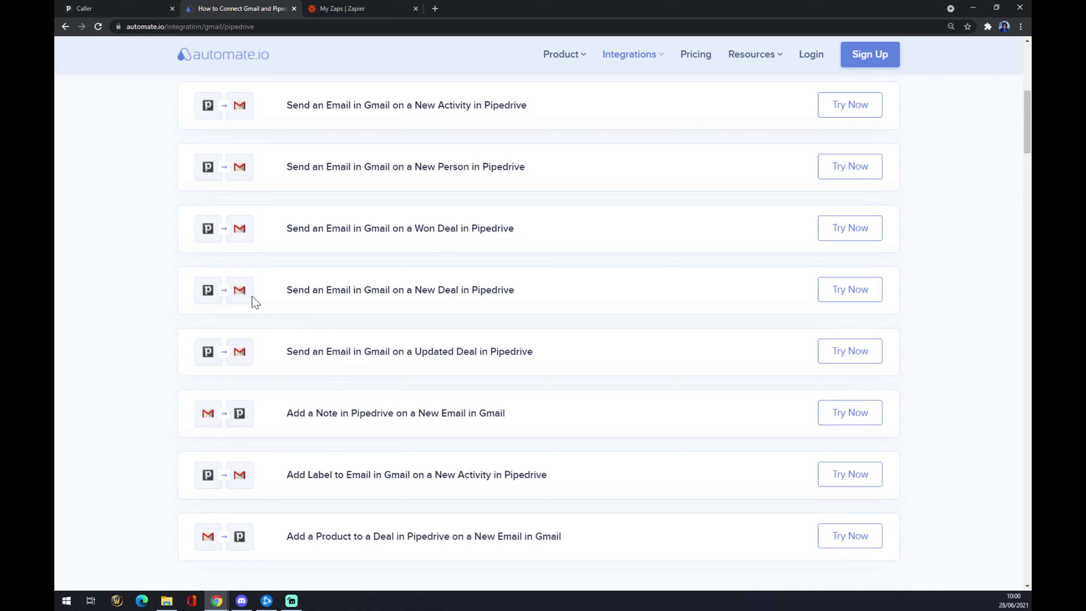
Step: Select Updated Deal as the Pipedrive trigger in Automate.io
{"action": "scroll", "coordinate": [342, 278], "scroll_direction": "down", "scroll_amount": 10}
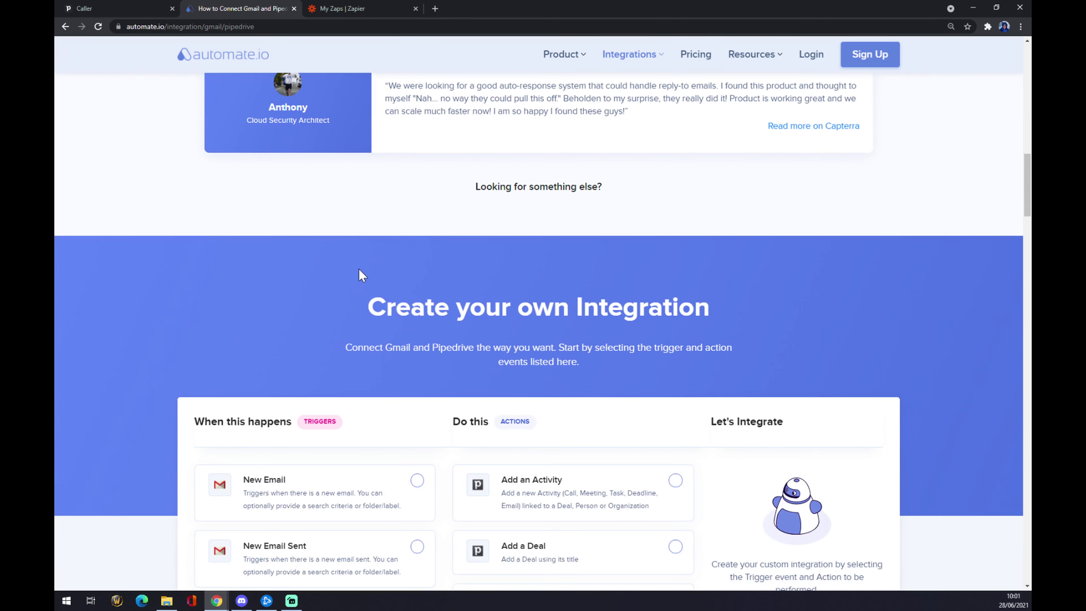
{"action": "left_click_drag", "start_coordinate": [359, 269], "coordinate": [735, 313]}
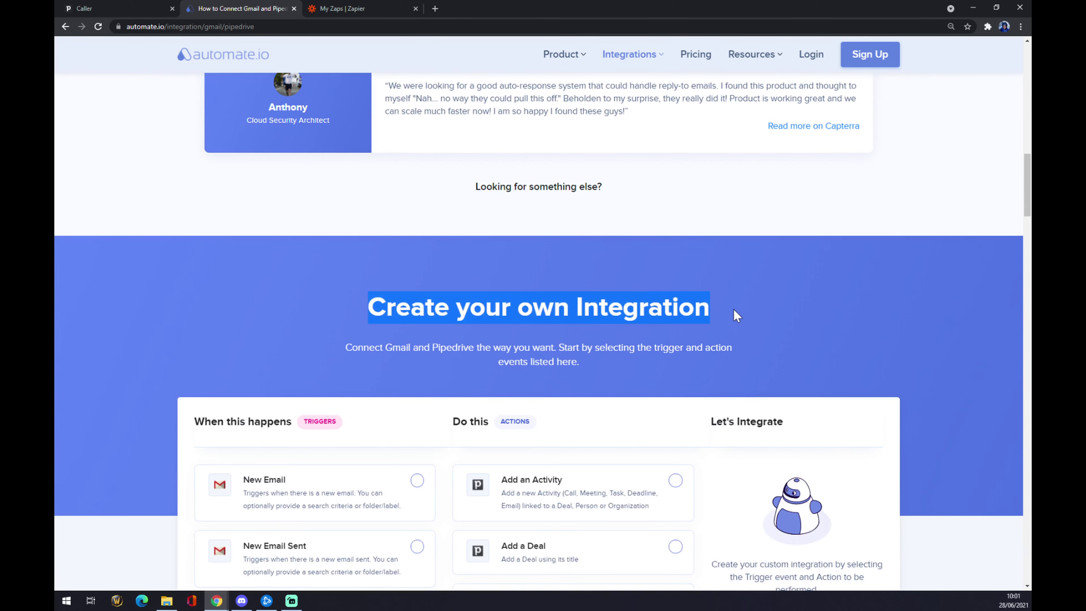
{"action": "scroll", "coordinate": [250, 279], "scroll_direction": "down", "scroll_amount": 5}
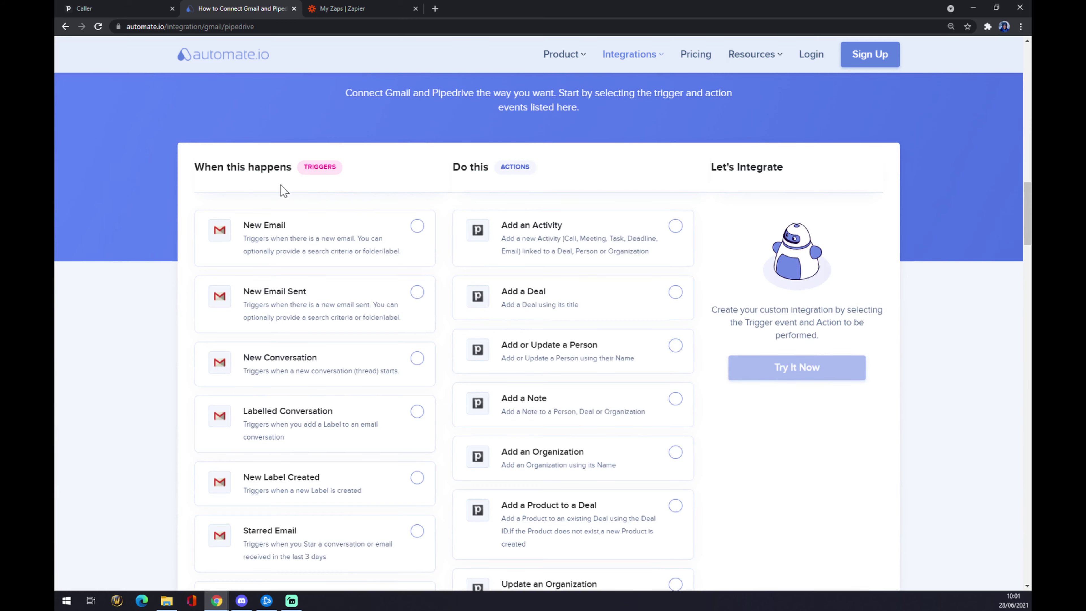
{"action": "scroll", "coordinate": [282, 197], "scroll_direction": "down", "scroll_amount": 5}
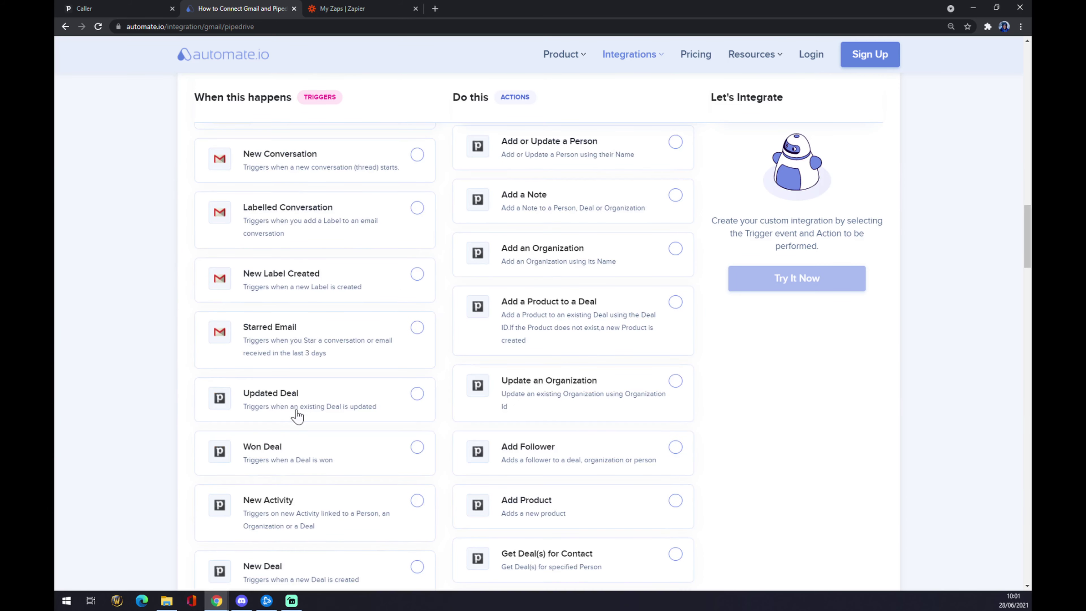
{"action": "left_click", "coordinate": [347, 404]}
Step: Select Create new Label as the Gmail action, then go to Zapier's My Zaps tab
{"action": "scroll", "coordinate": [348, 404], "scroll_direction": "up", "scroll_amount": 5}
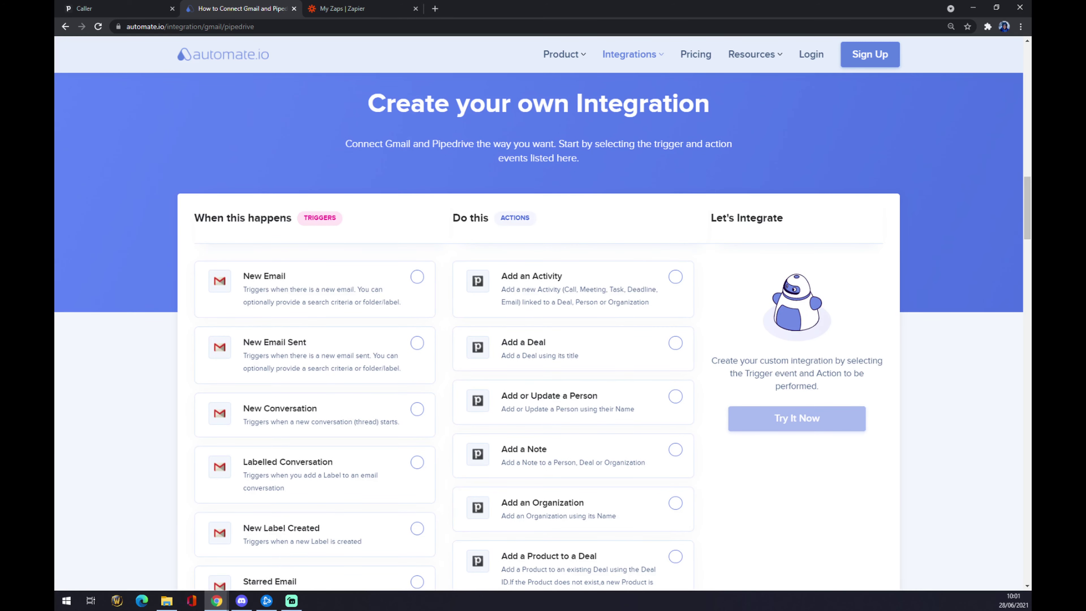
{"action": "scroll", "coordinate": [538, 327], "scroll_direction": "down", "scroll_amount": 12}
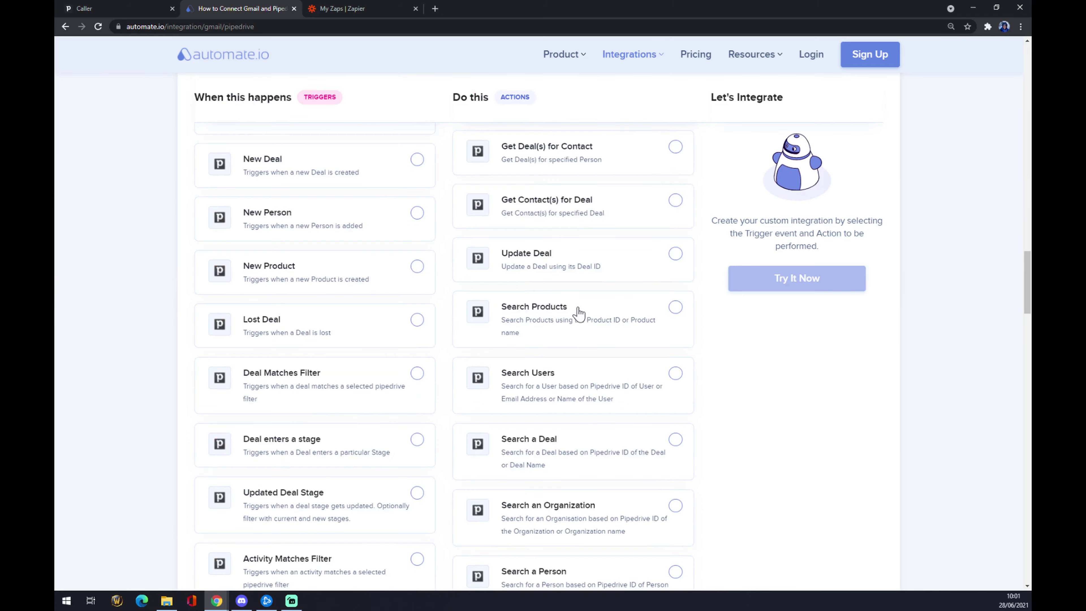
{"action": "scroll", "coordinate": [579, 314], "scroll_direction": "down", "scroll_amount": 12}
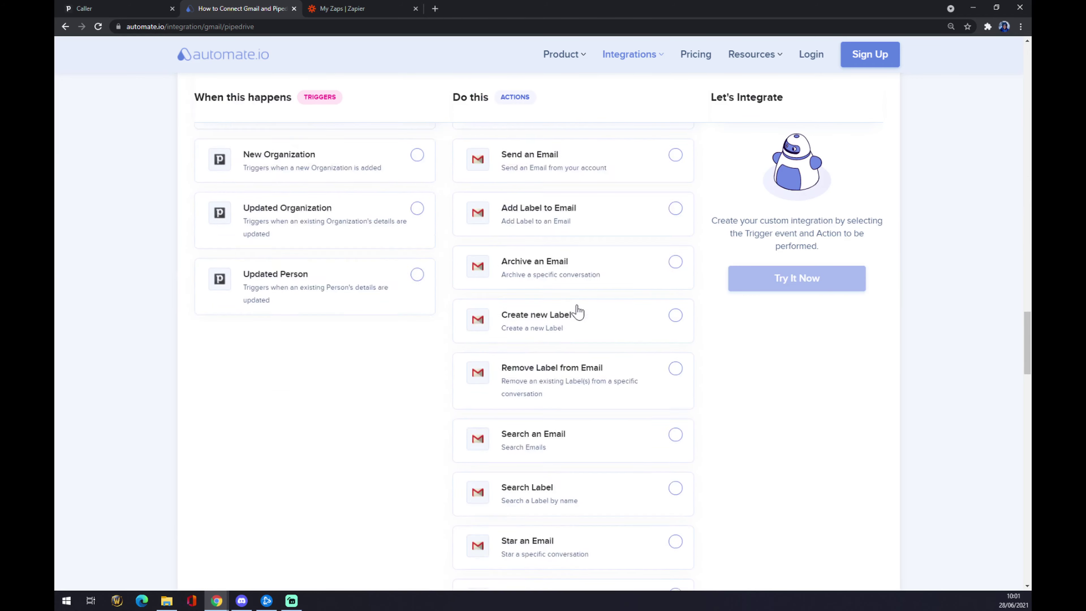
{"action": "scroll", "coordinate": [590, 304], "scroll_direction": "down", "scroll_amount": 2}
{"action": "scroll", "coordinate": [640, 313], "scroll_direction": "up", "scroll_amount": 3}
{"action": "left_click", "coordinate": [675, 393]}
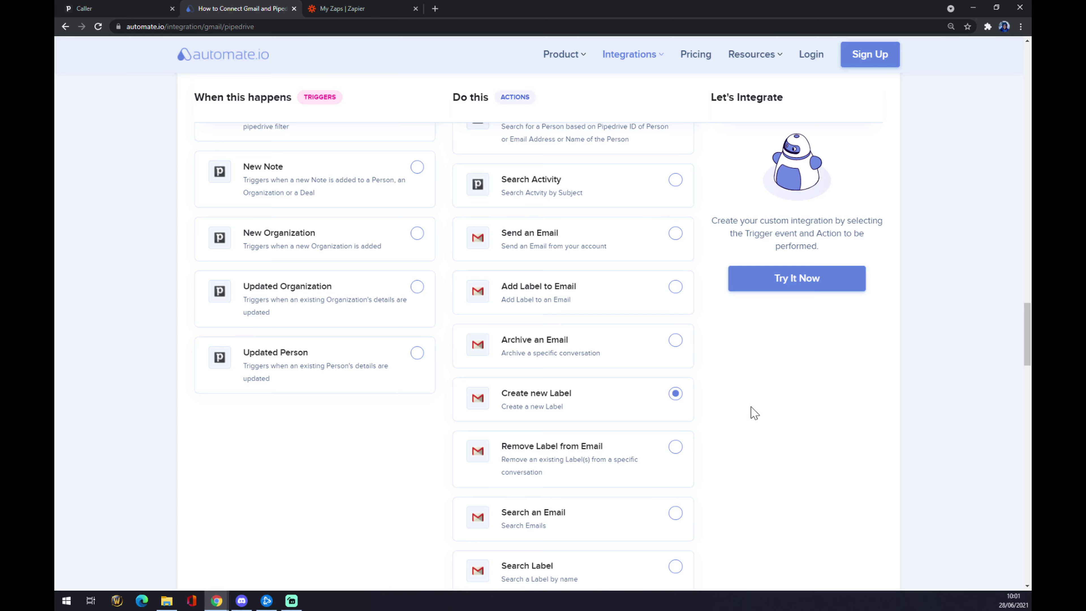
{"action": "left_click", "coordinate": [350, 7]}
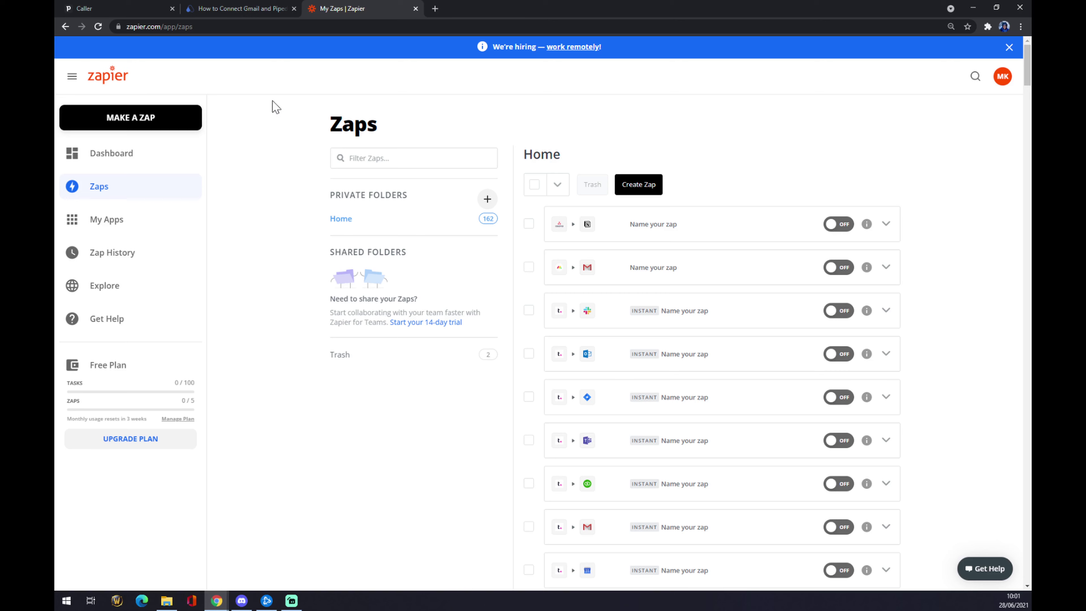
Step: Start a new untitled zap with MAKE A ZAP in the Zapier sidebar
{"action": "left_click", "coordinate": [136, 126]}
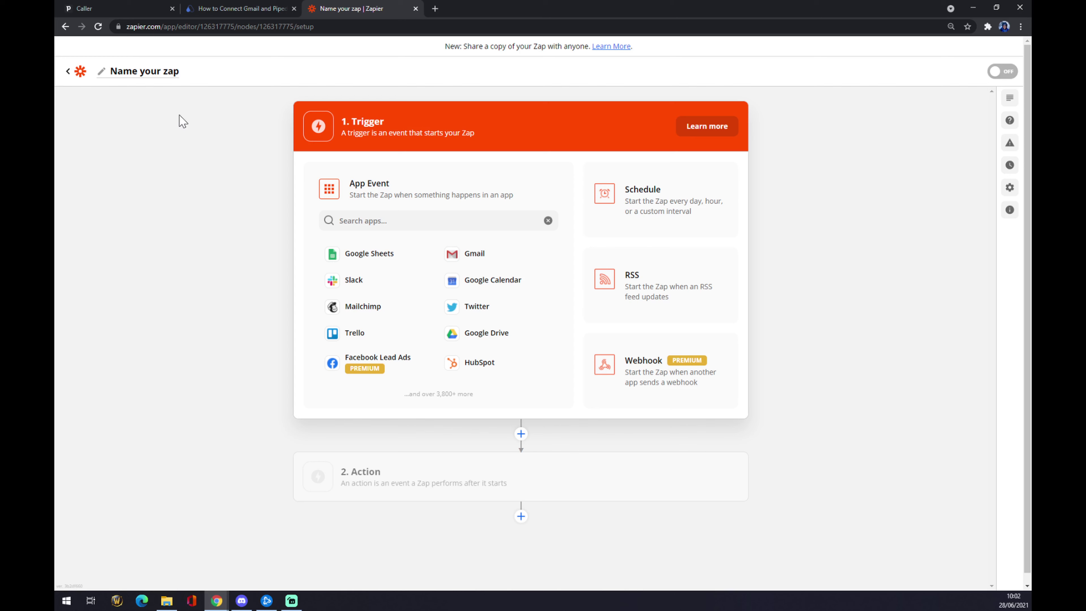
Step: Set the zap trigger app to Pipedrive with New Deal as the trigger event
{"action": "left_click", "coordinate": [338, 218]}
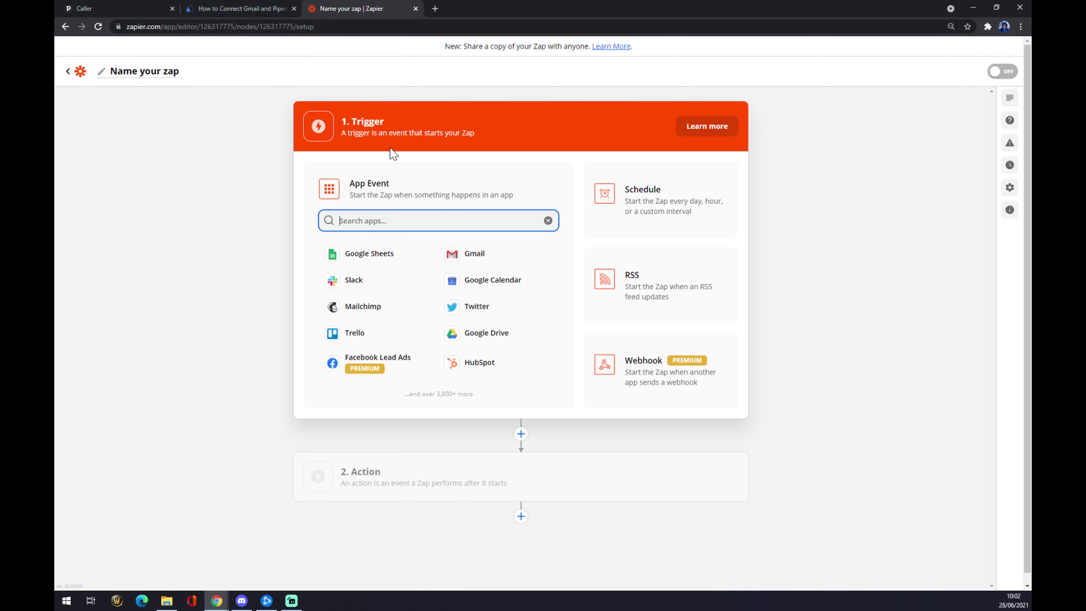
{"action": "type", "text": "pipedr"}
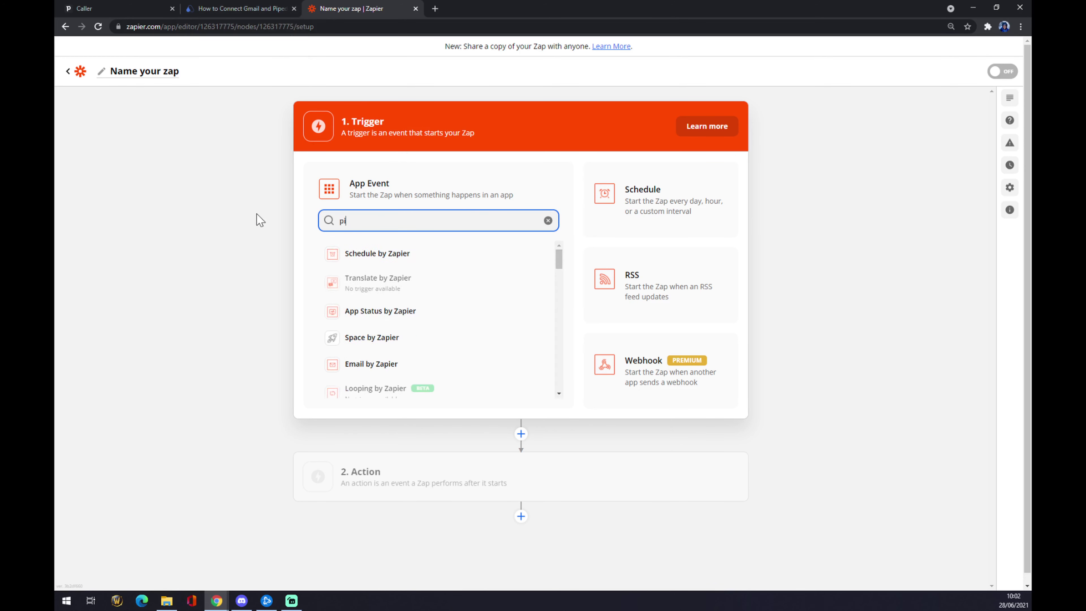
{"action": "left_click", "coordinate": [363, 256]}
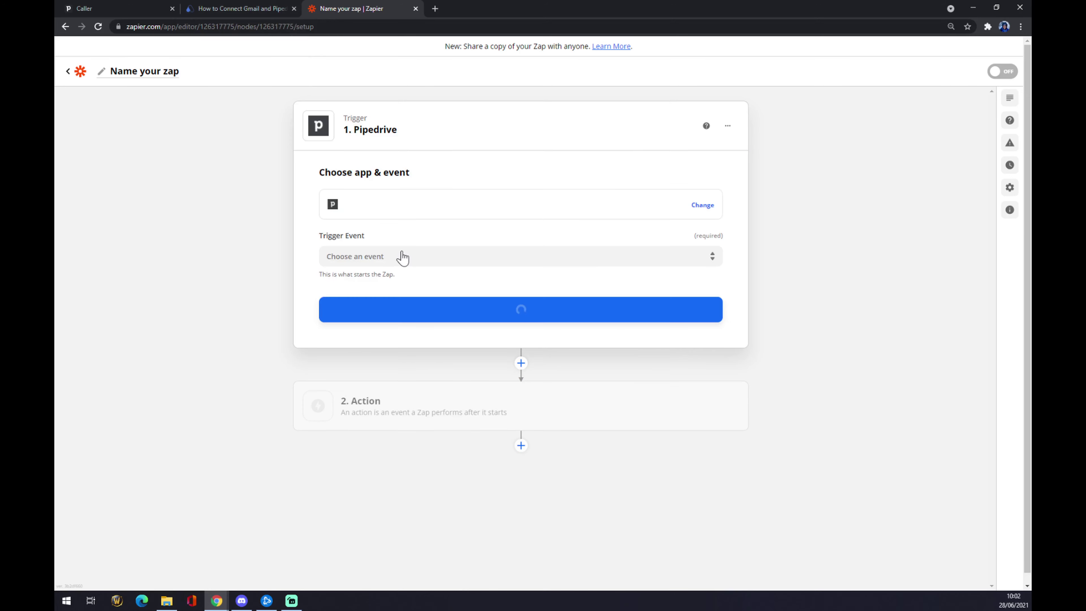
{"action": "scroll", "coordinate": [473, 352], "scroll_direction": "down", "scroll_amount": 1}
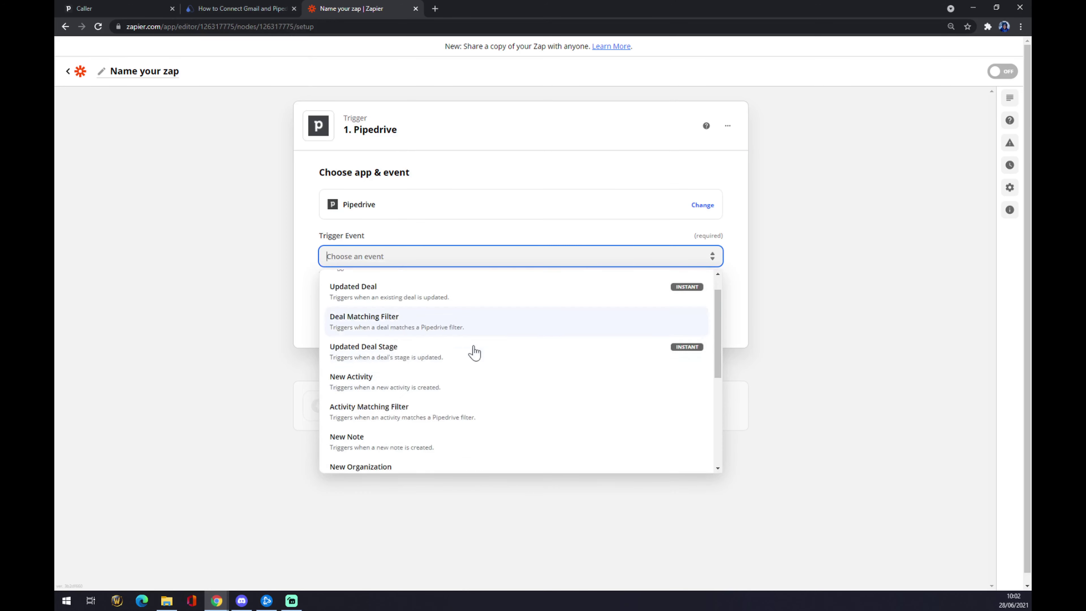
{"action": "scroll", "coordinate": [461, 351], "scroll_direction": "up", "scroll_amount": 1}
{"action": "scroll", "coordinate": [488, 357], "scroll_direction": "down", "scroll_amount": 1}
{"action": "scroll", "coordinate": [487, 357], "scroll_direction": "down", "scroll_amount": 5}
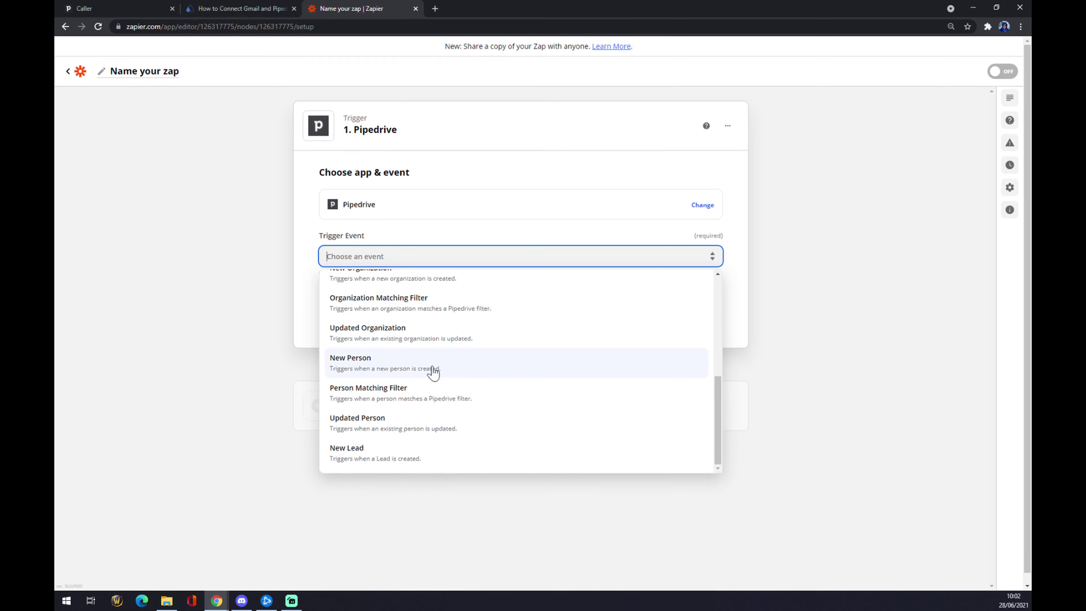
{"action": "scroll", "coordinate": [432, 371], "scroll_direction": "up", "scroll_amount": 6}
{"action": "left_click", "coordinate": [381, 308]}
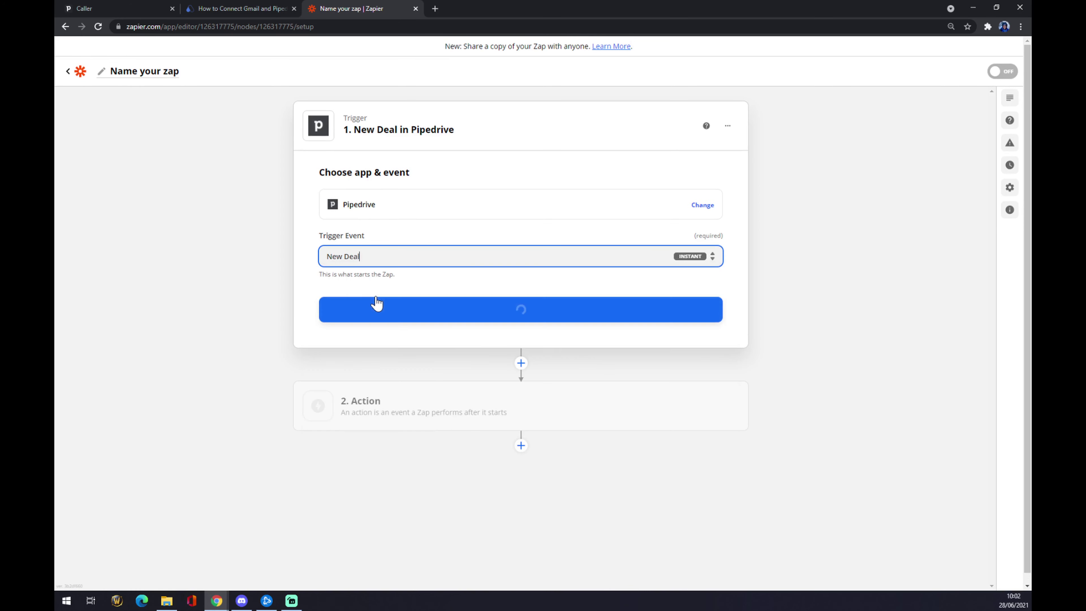
{"action": "left_click", "coordinate": [403, 313]}
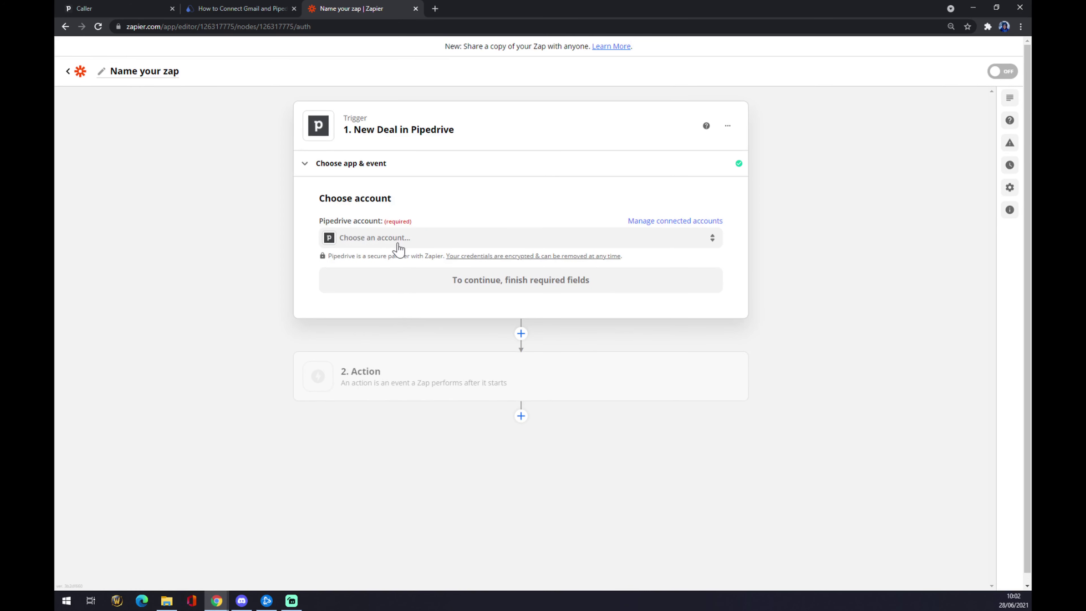
Step: Connect the existing Pipedrive account and continue to the trigger test
{"action": "left_click", "coordinate": [399, 248]}
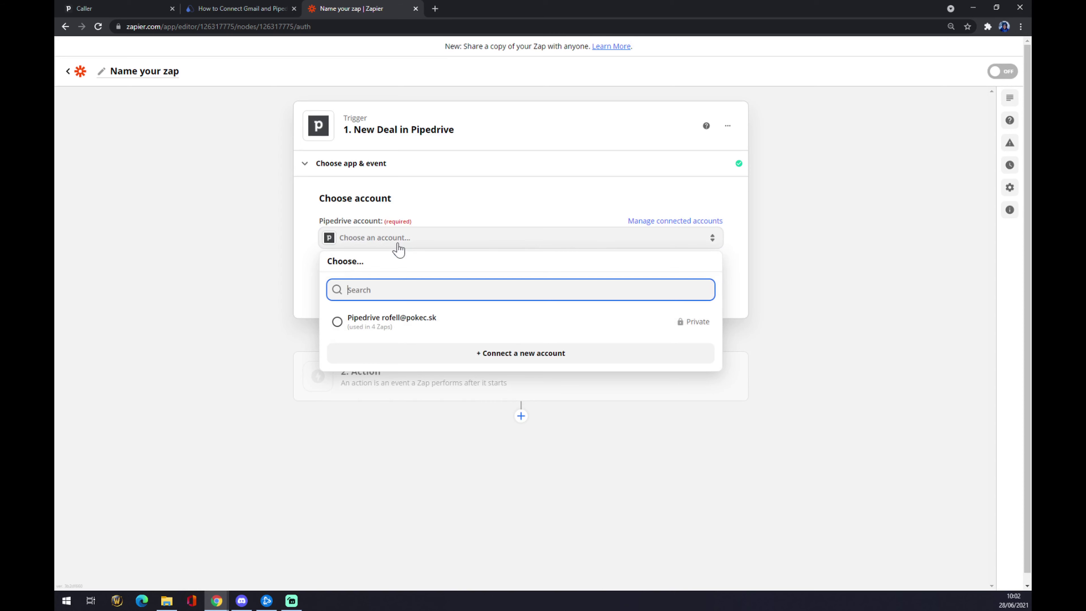
{"action": "left_click", "coordinate": [399, 329]}
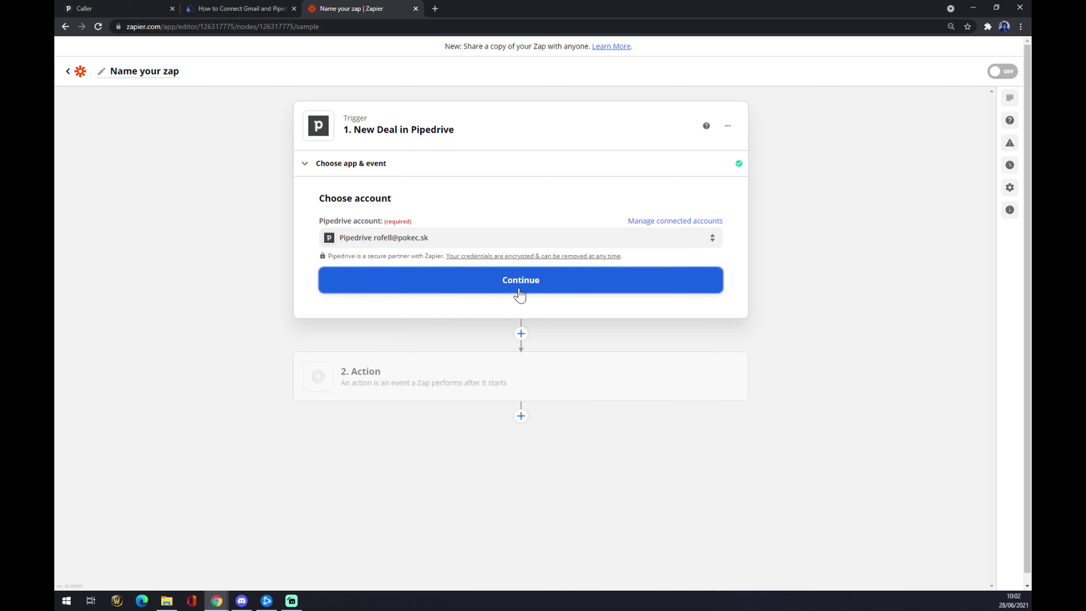
{"action": "left_click", "coordinate": [520, 291]}
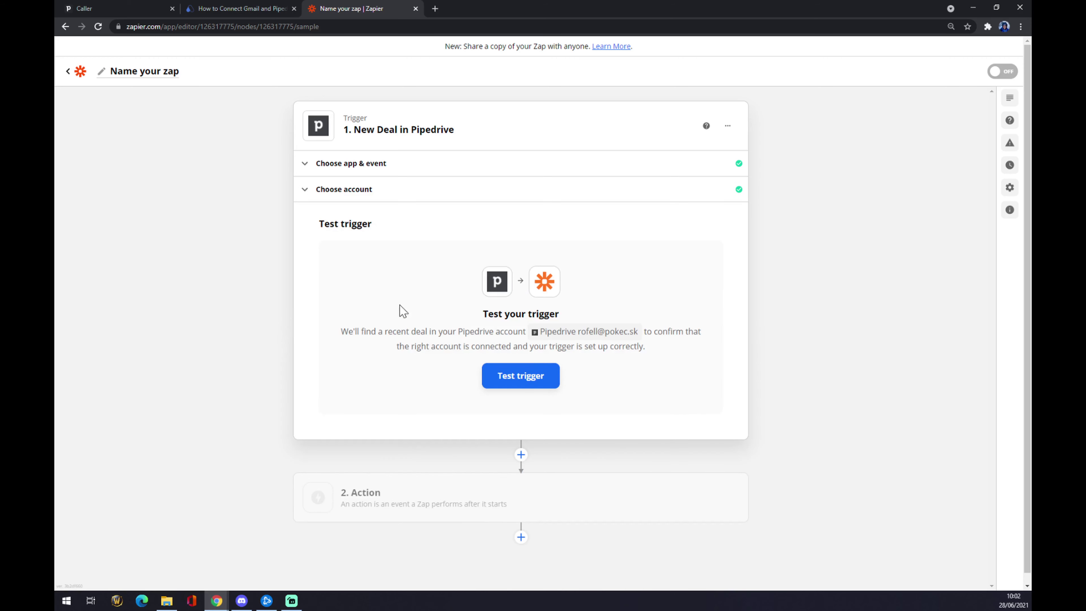
Step: Set the action step to Gmail with Send Email as the action event
{"action": "left_click", "coordinate": [406, 510]}
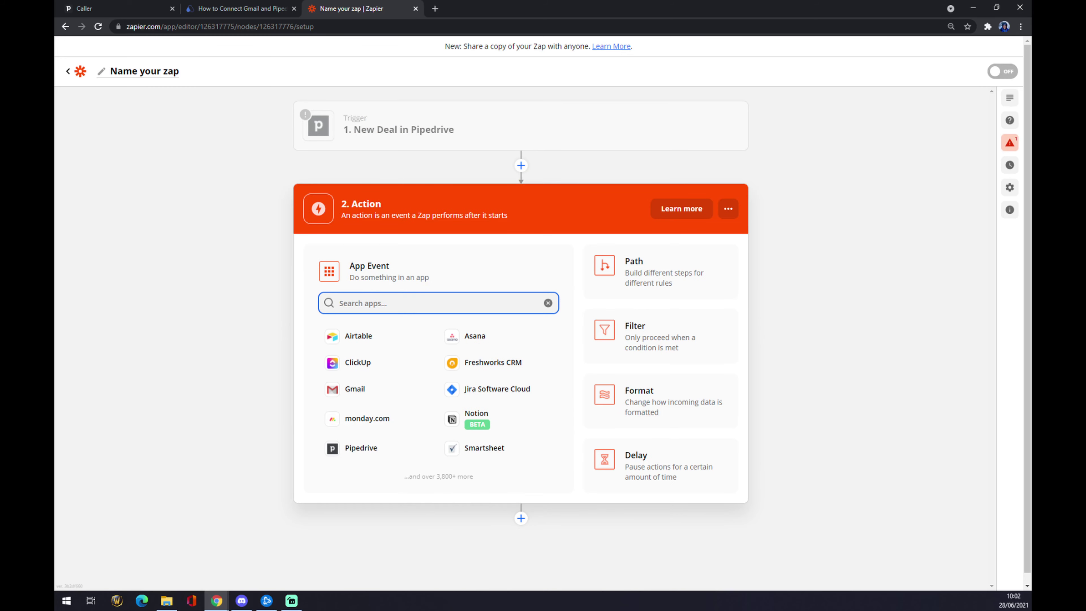
{"action": "type", "text": "gmail"}
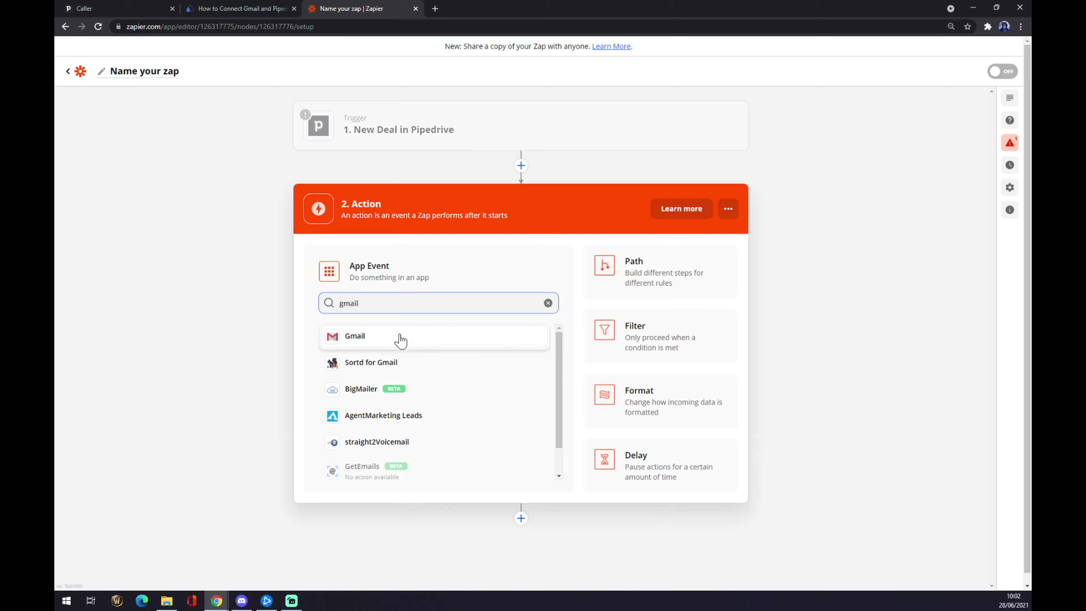
{"action": "left_click", "coordinate": [400, 337]}
{"action": "left_click", "coordinate": [364, 338]}
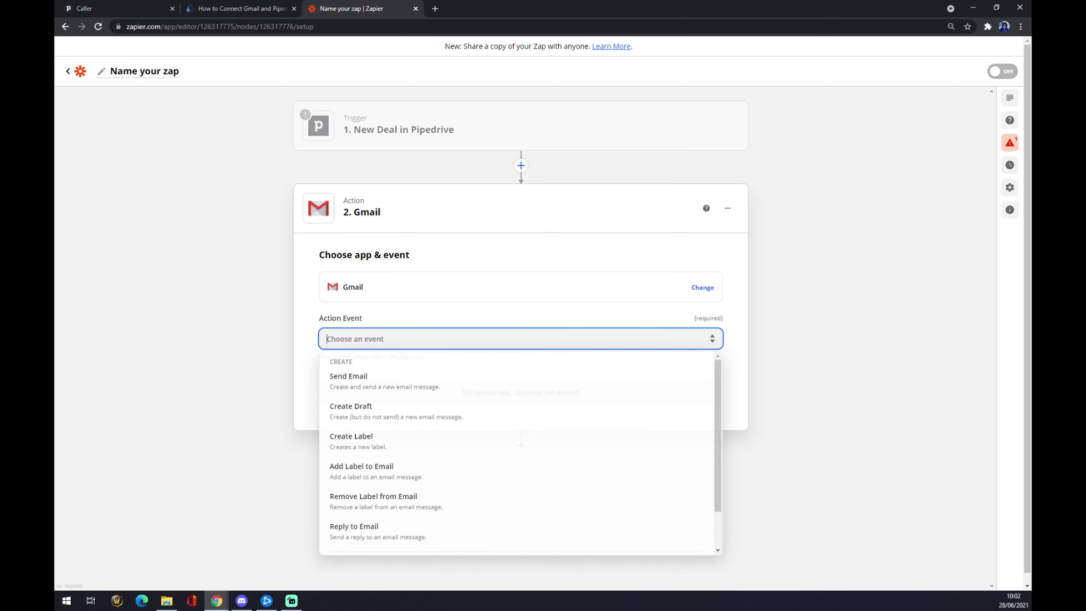
{"action": "left_click", "coordinate": [358, 383]}
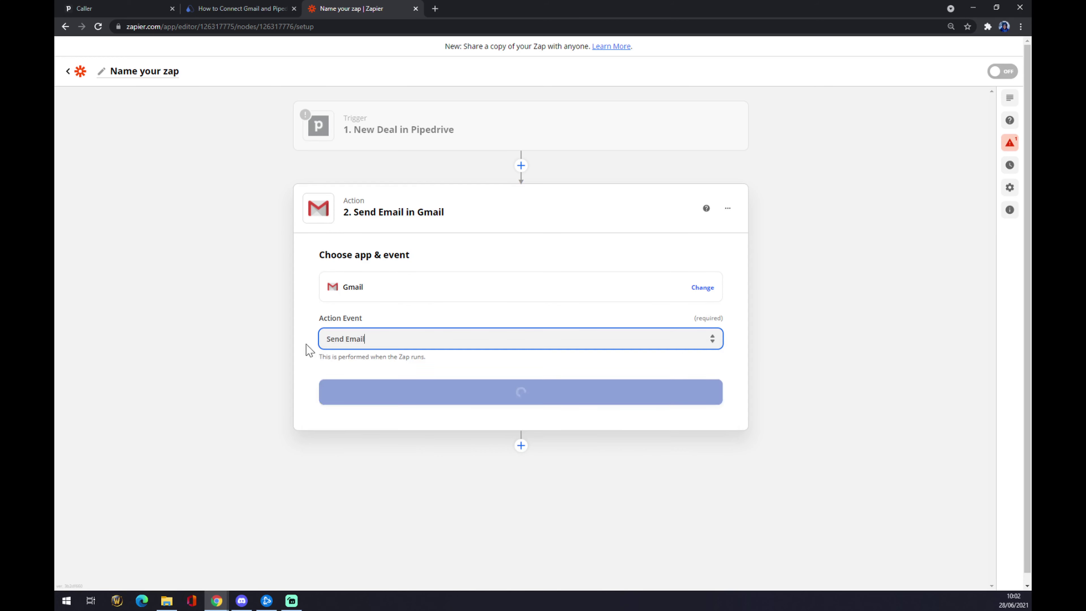
{"action": "left_click", "coordinate": [381, 399]}
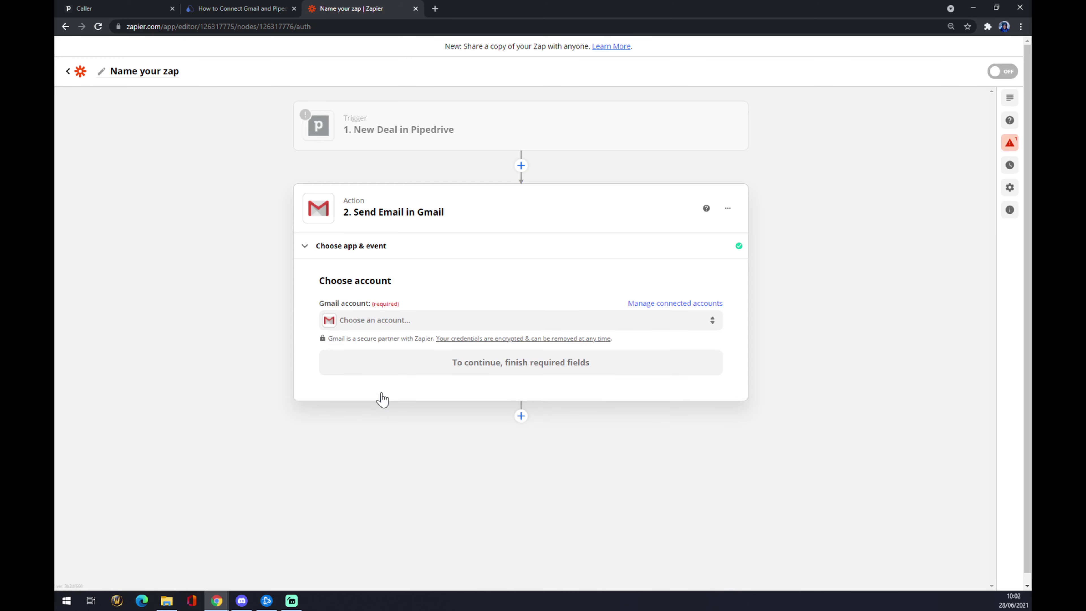